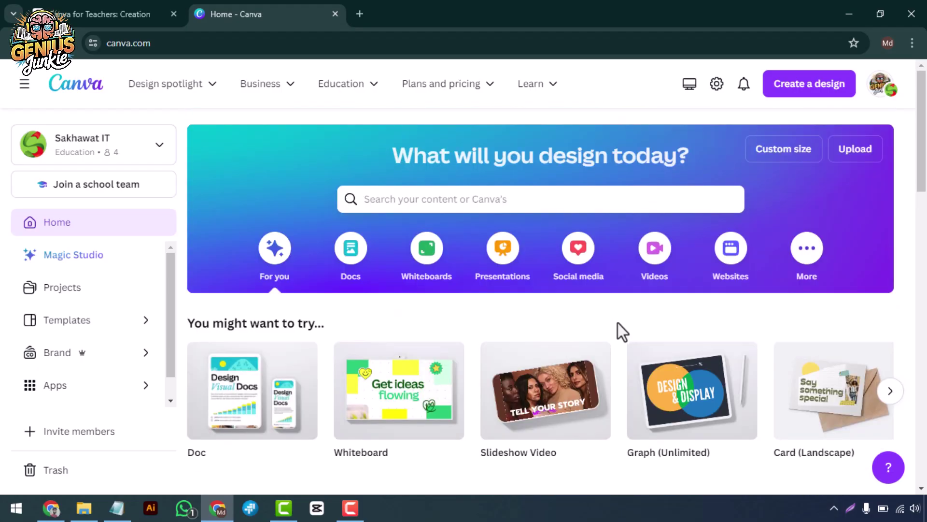
scroll(618, 323, "down", 1)
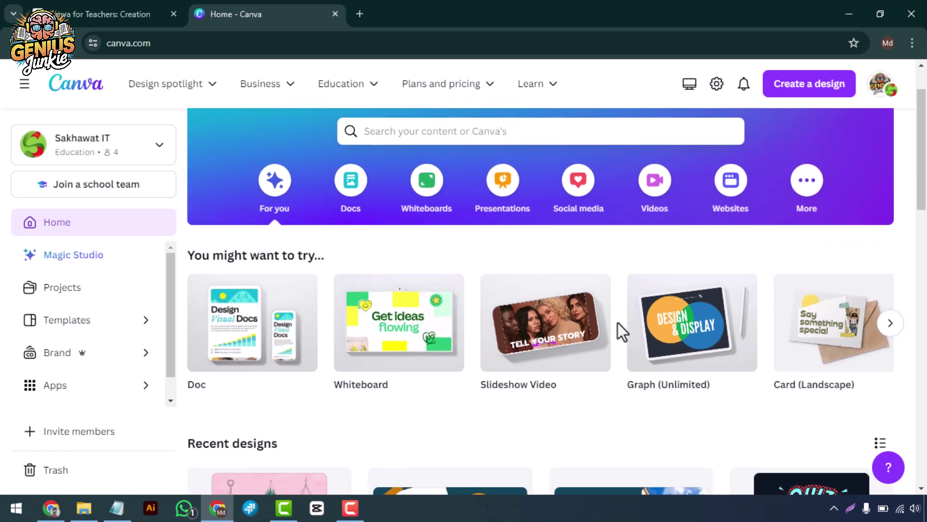
scroll(618, 323, "up", 1)
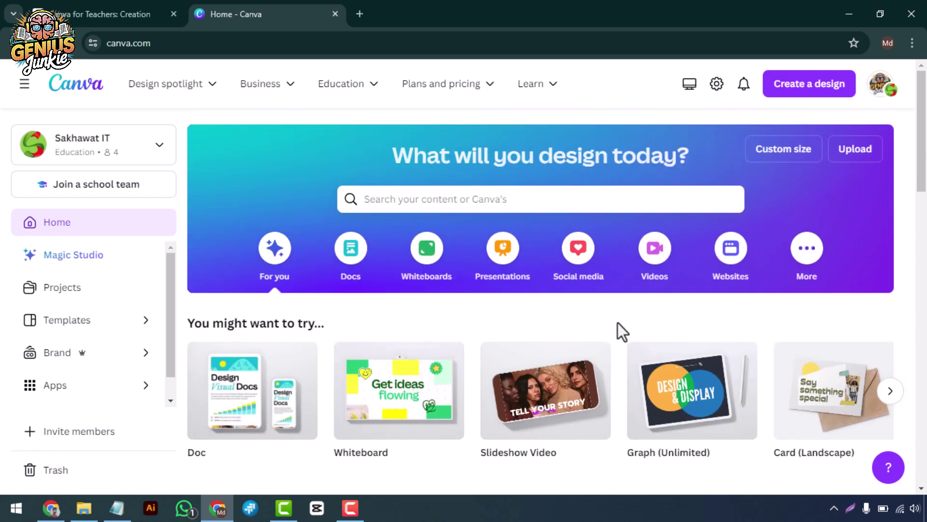
- Browse suggested design types, then search certificate templates and open the Ivory Victorian Vintage one
left_click(895, 391)
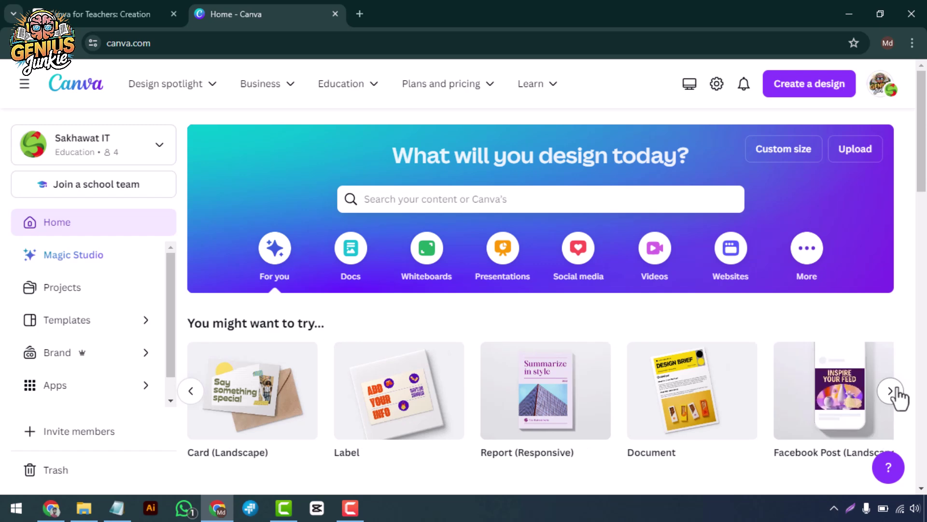
left_click(895, 394)
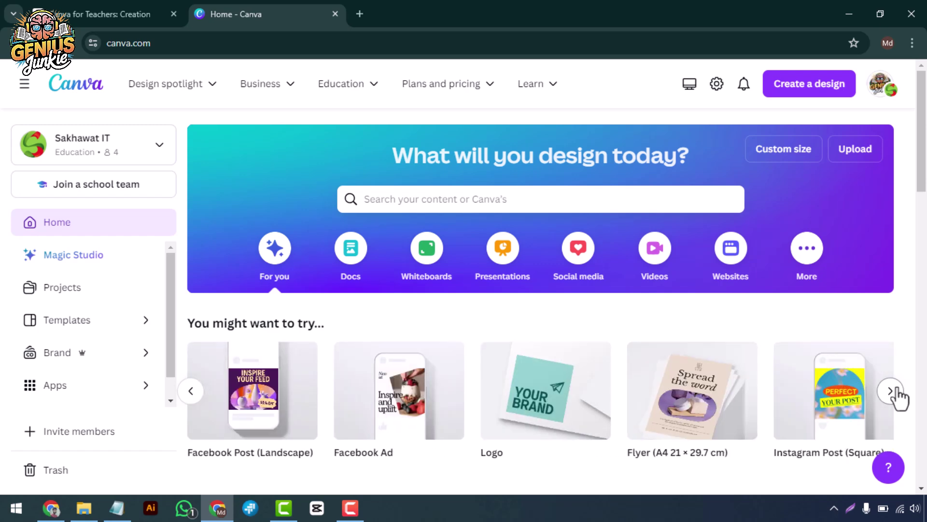
left_click(896, 393)
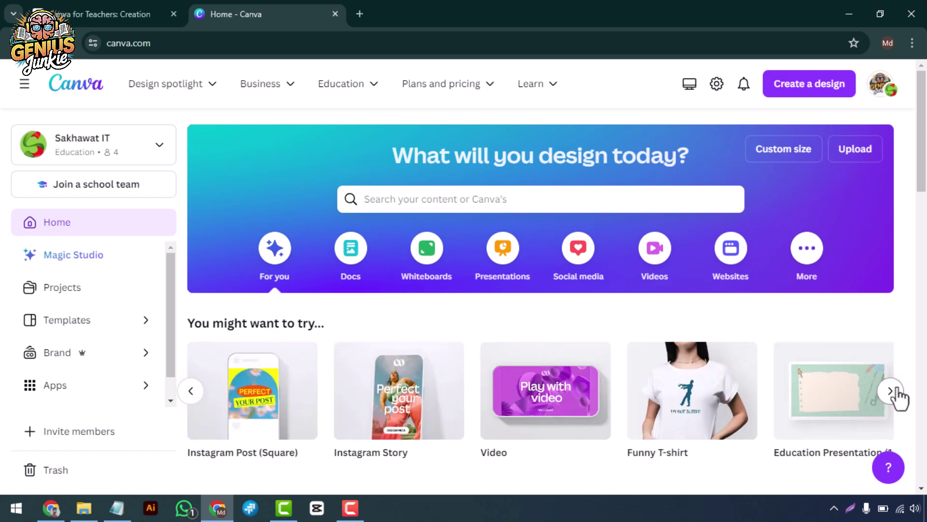
left_click(896, 393)
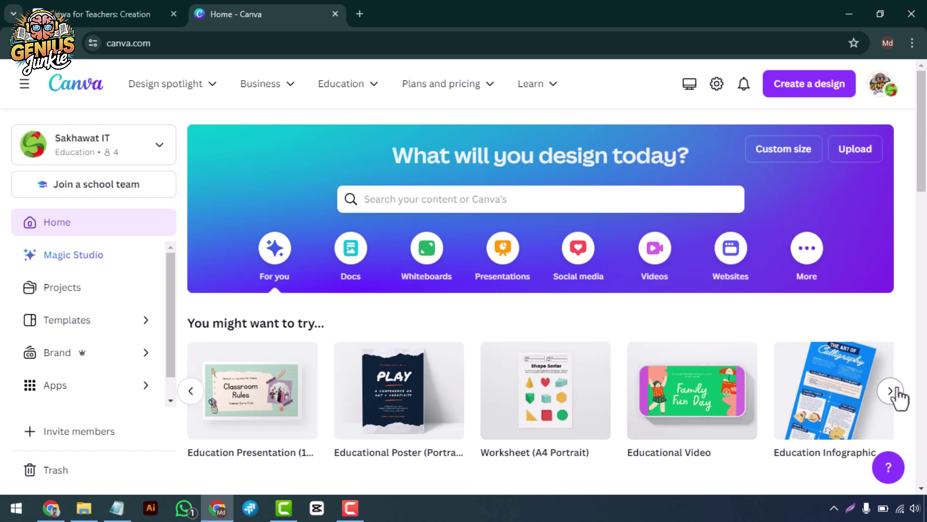
left_click(896, 393)
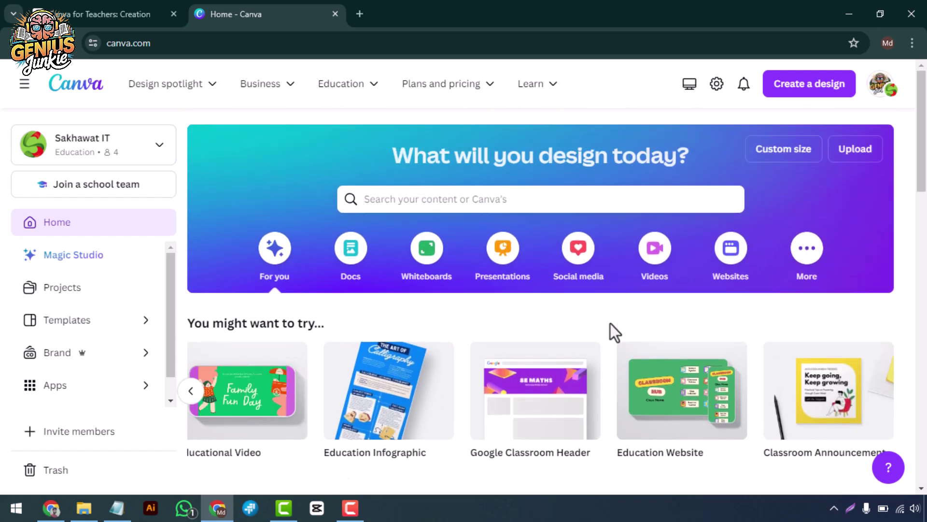
scroll(611, 330, "down", 1)
scroll(611, 331, "up", 1)
left_click(531, 199)
type("Certificate Templates")
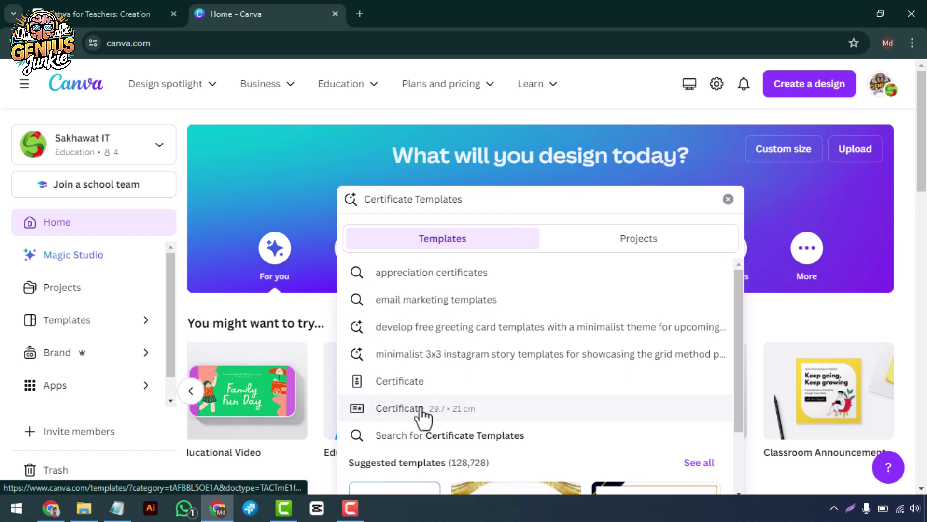
scroll(725, 355, "down", 5)
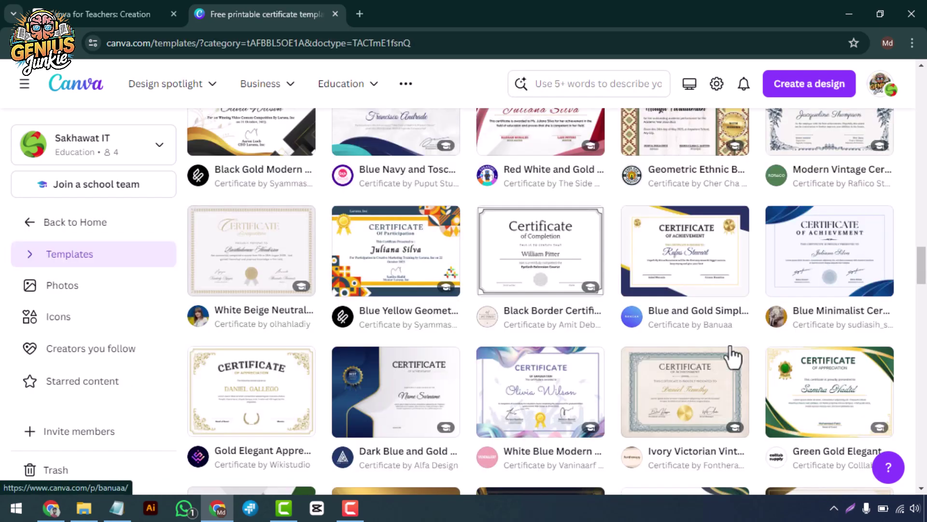
scroll(699, 366, "down", 3)
left_click(673, 204)
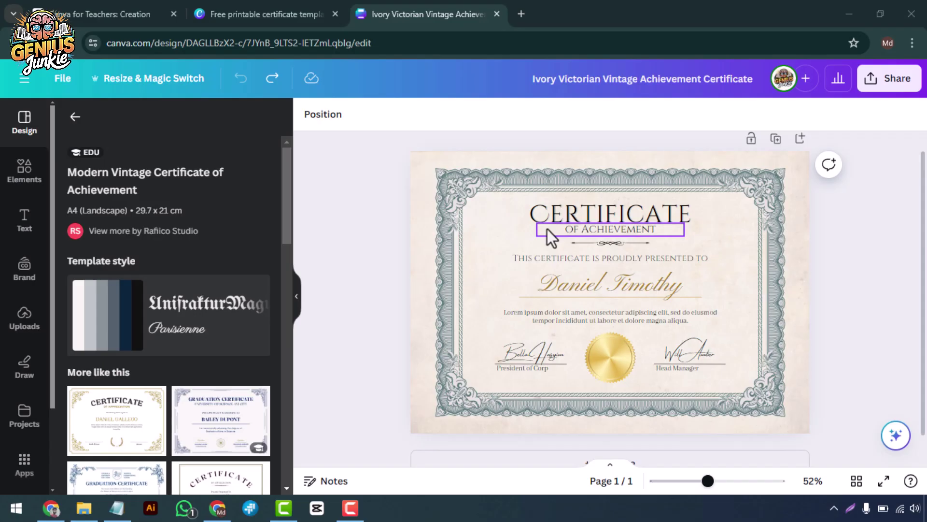
- Change the CERTIFICATE title font to UnifrakturMaguntia
left_click(540, 216)
left_click(394, 120)
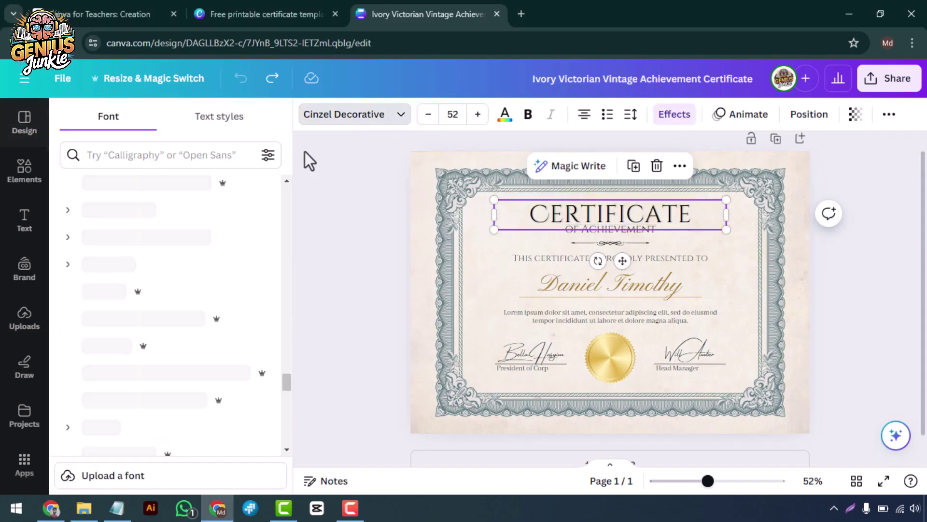
left_click(154, 154)
type("unifr")
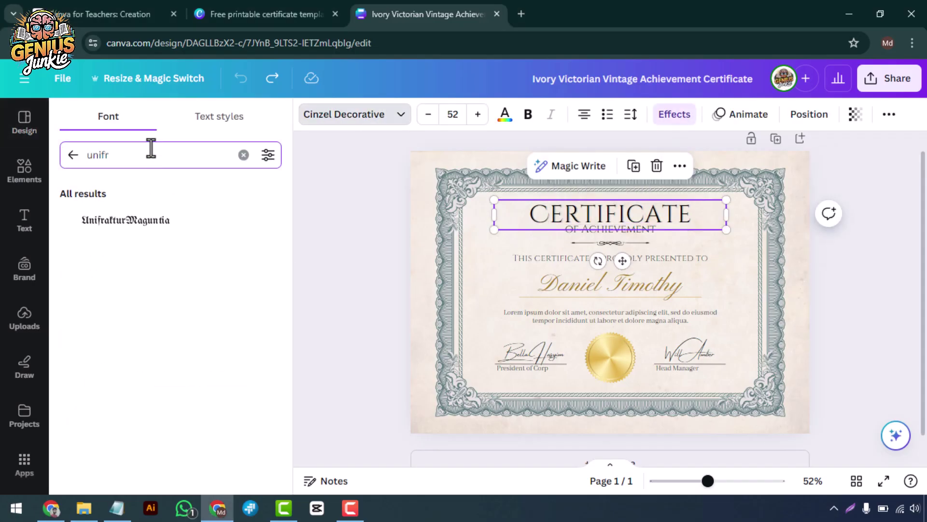
left_click(156, 221)
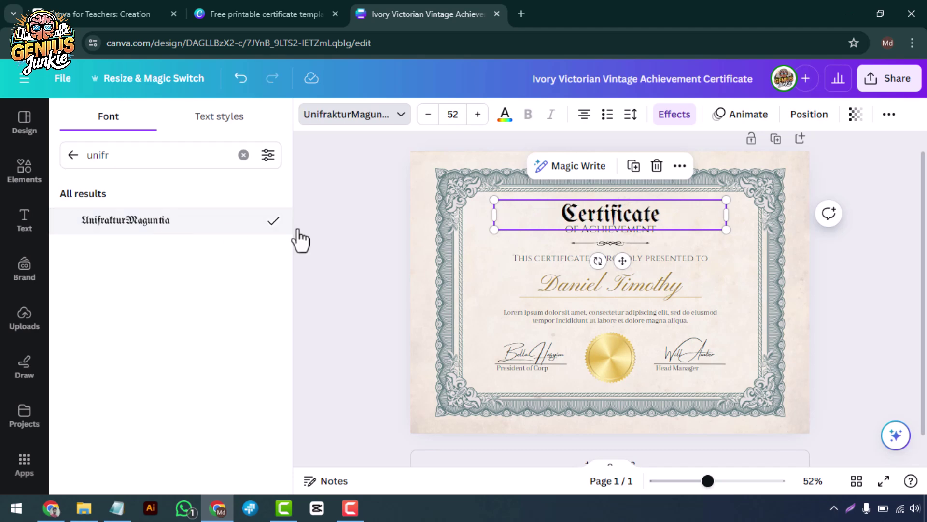
- Enlarge the title text and nudge it up, centred on the page
left_click(478, 115)
left_click(478, 114)
left_click(479, 115)
left_click(400, 238)
left_click(619, 221)
scroll(620, 226, "up", 3, "ctrl")
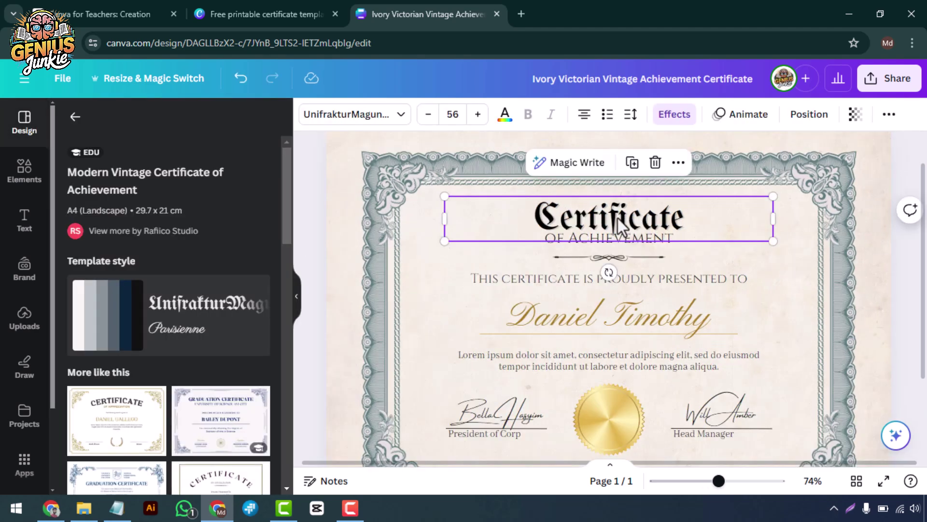
left_click_drag(619, 226, 616, 211)
left_click(478, 115)
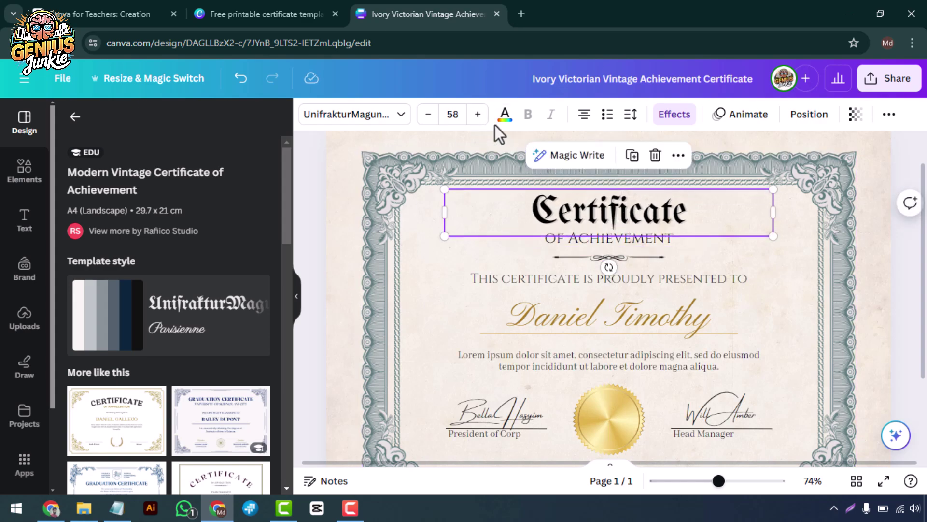
left_click(478, 115)
left_click(478, 115)
- Centre the OF ACHIEVEMENT subtitle beneath the title and deselect to review the certificate
left_click(604, 239)
scroll(617, 245, "up", 3, "ctrl")
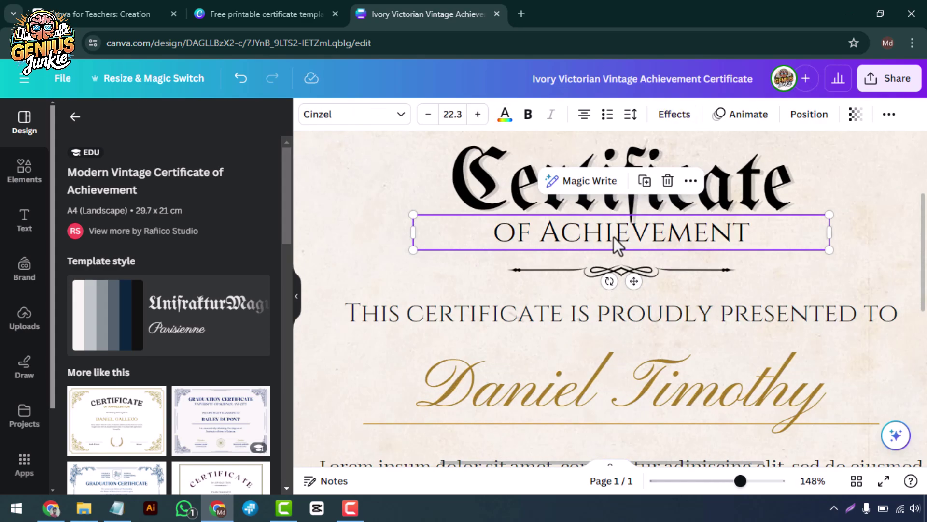
left_click_drag(615, 244, 614, 247)
scroll(617, 253, "down", 3, "ctrl")
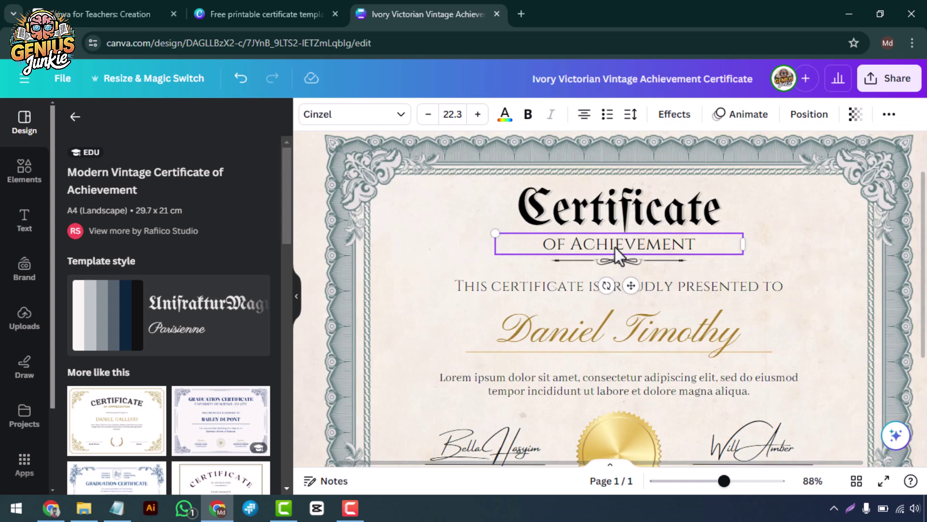
left_click(619, 265)
scroll(843, 231, "down", 3, "ctrl")
left_click(846, 231)
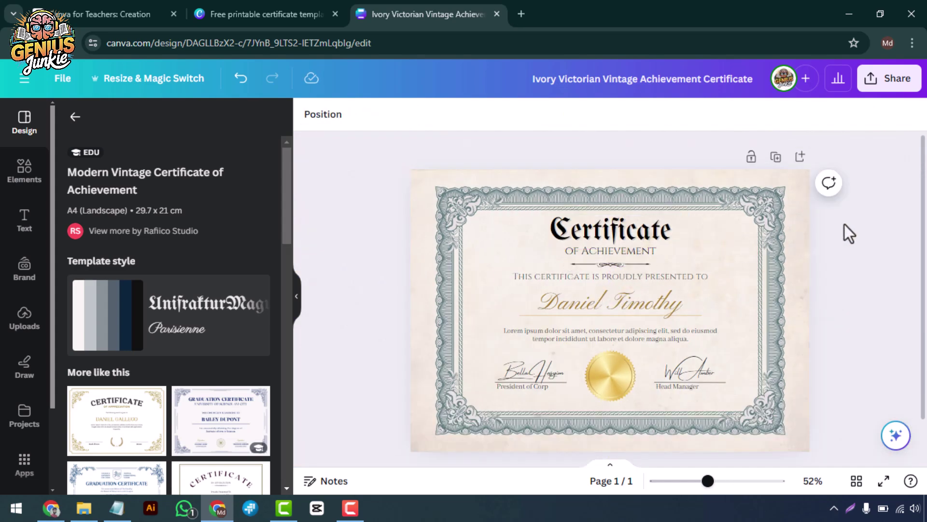
scroll(847, 223, "down", 2, "ctrl")
scroll(824, 226, "up", 2, "ctrl")
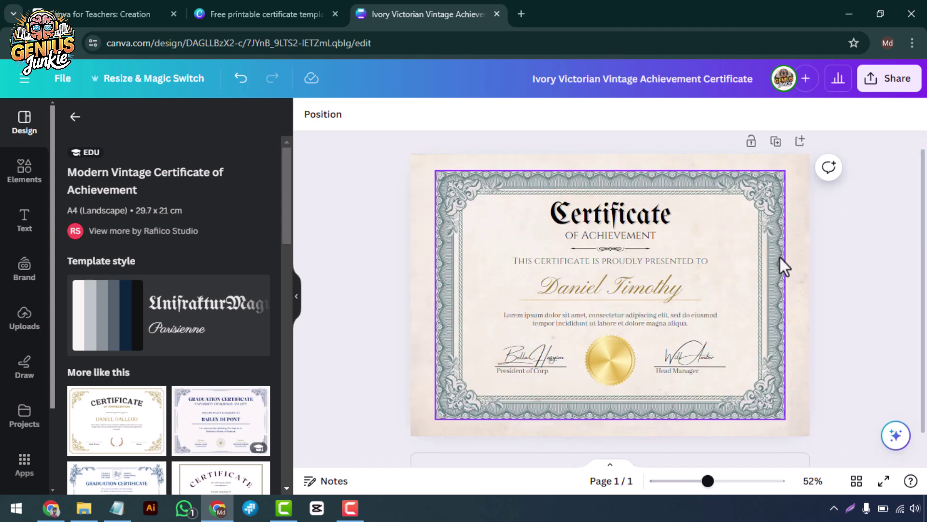
scroll(781, 257, "up", 2, "ctrl")
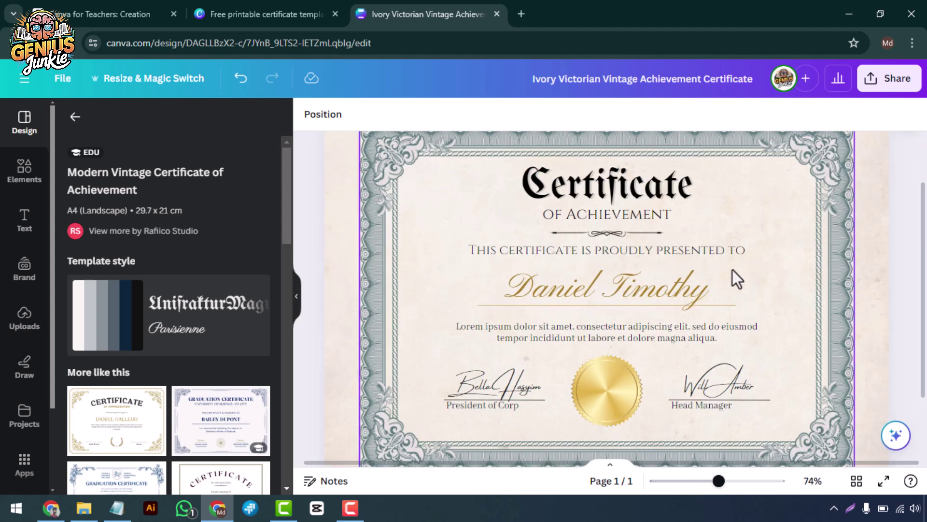
- Check the presented-to line, recipient name and Lorem ipsum paragraph text boxes
double_click(571, 250)
double_click(557, 292)
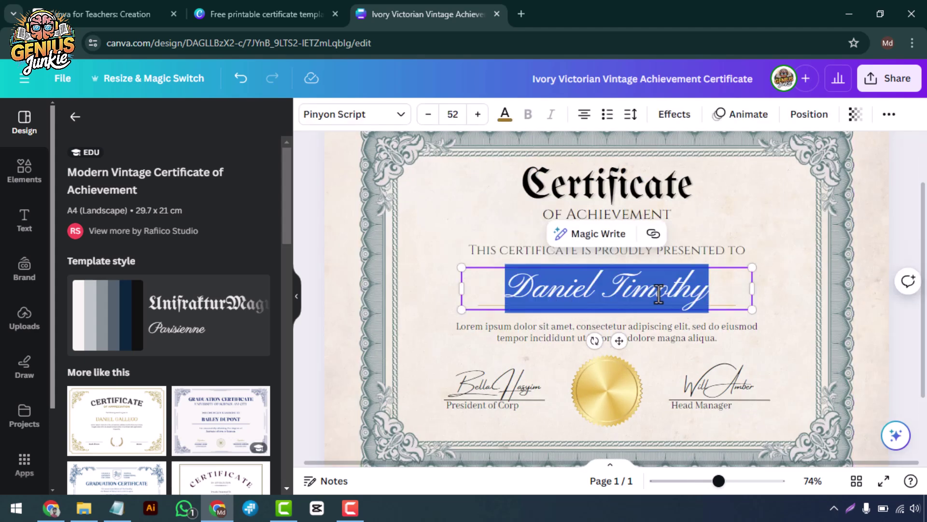
double_click(537, 341)
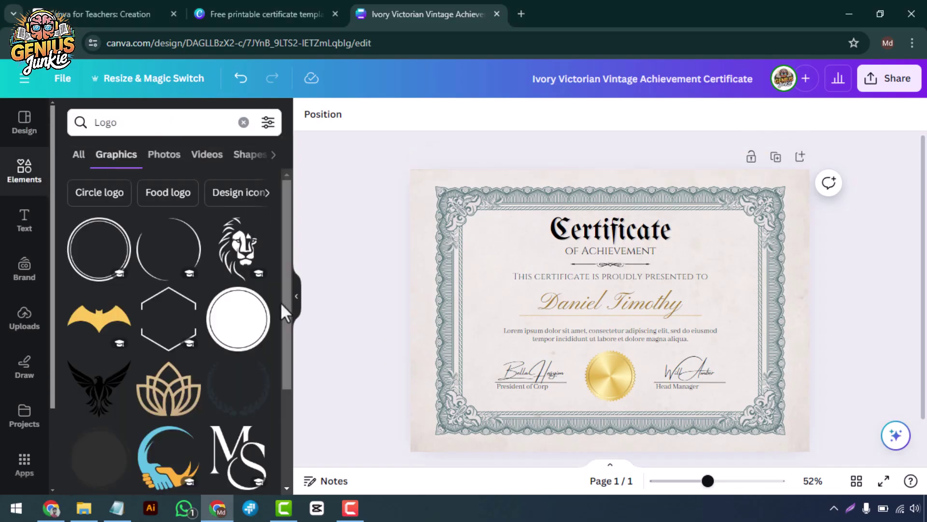
scroll(167, 326, "down", 5)
scroll(167, 326, "down", 5)
scroll(167, 290, "up", 2)
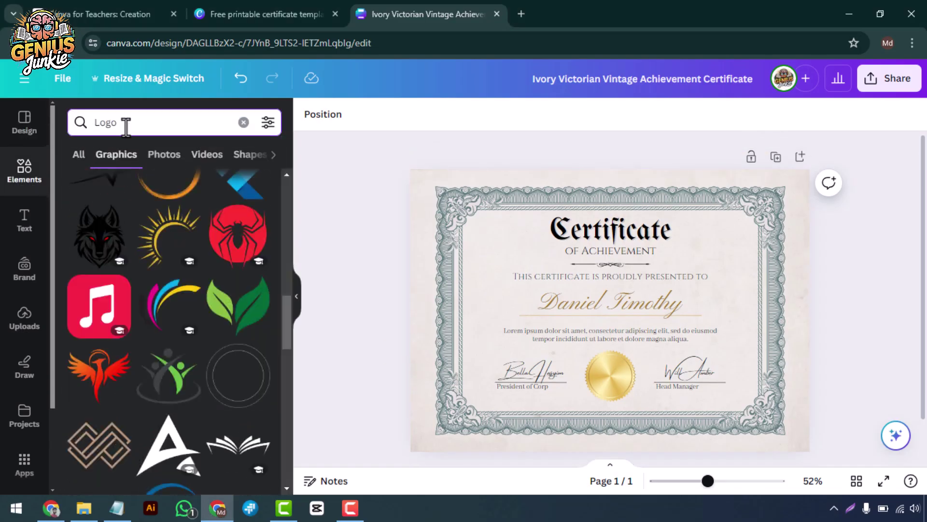
type("academy logo")
- Search 'academy logo' graphics and shrink the teal emblem to fit inside the gold seal
key("Return")
scroll(217, 304, "down", 3)
scroll(203, 272, "down", 3)
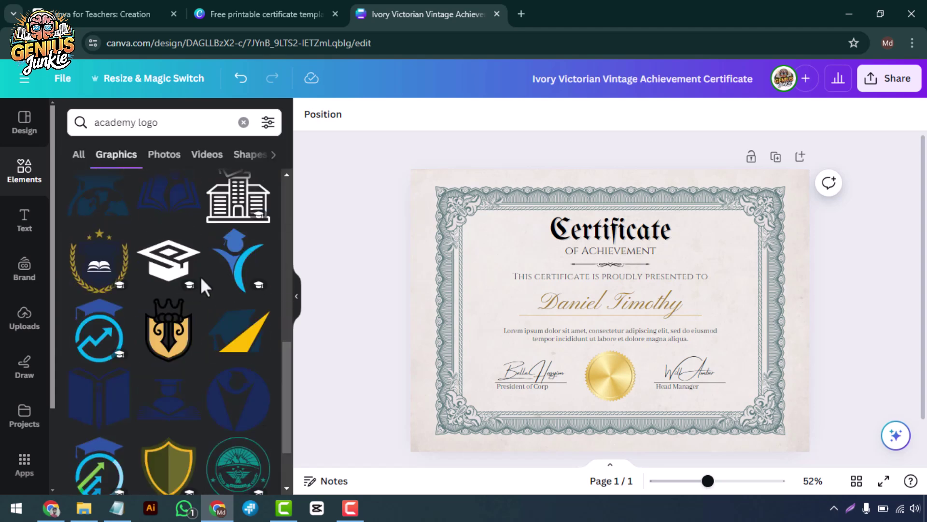
scroll(203, 284, "down", 3)
mouse_move(239, 272)
left_mouse_down()
mouse_move(670, 421)
mouse_move(621, 383)
left_mouse_up()
scroll(621, 383, "up", 3)
scroll(623, 377, "up", 2)
scroll(637, 348, "up", 1)
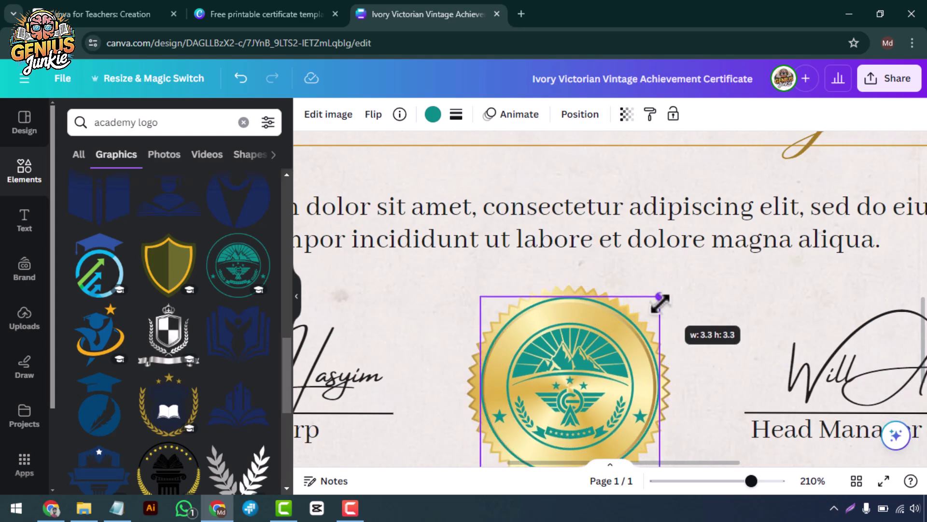
scroll(620, 380, "up", 1)
scroll(465, 353, "down", 2)
scroll(558, 387, "up", 1)
left_click_drag(674, 275, 665, 284)
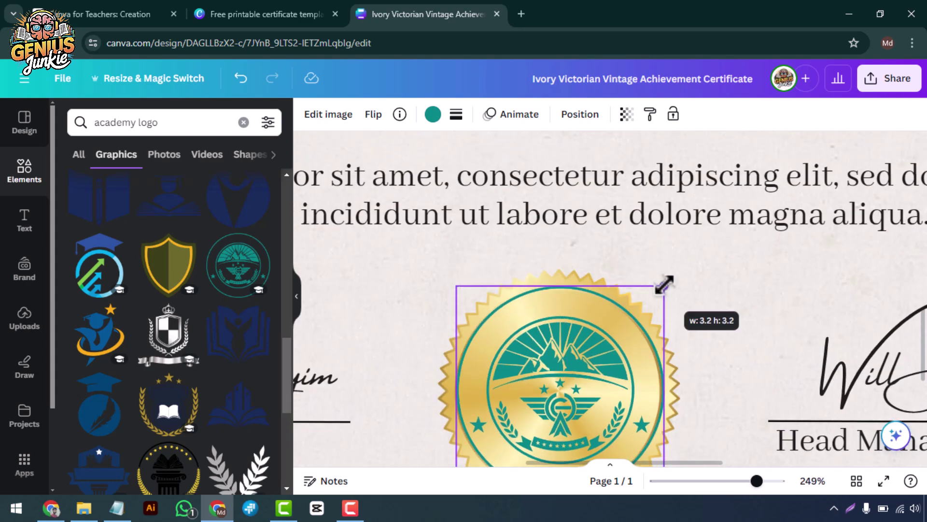
scroll(694, 321, "down", 1)
scroll(662, 342, "down", 4)
scroll(632, 429, "down", 2)
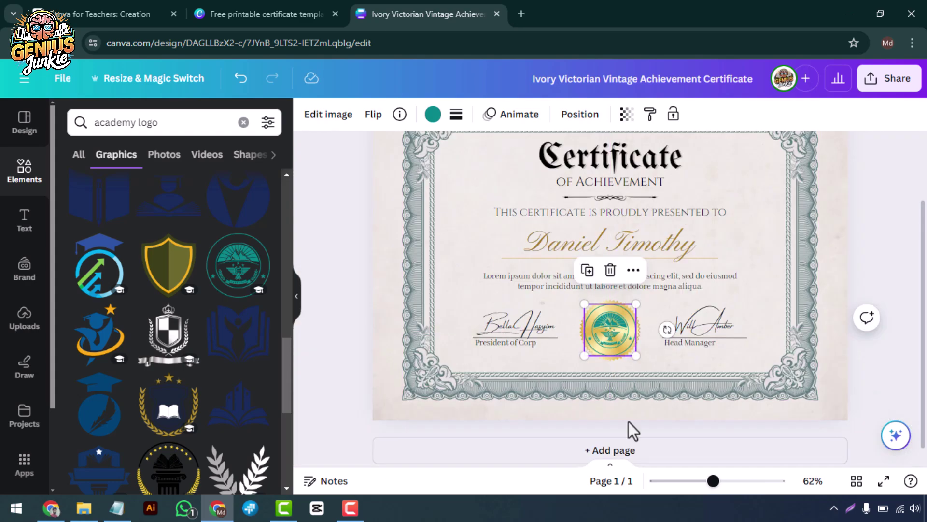
scroll(632, 429, "down", 1)
left_click(433, 114)
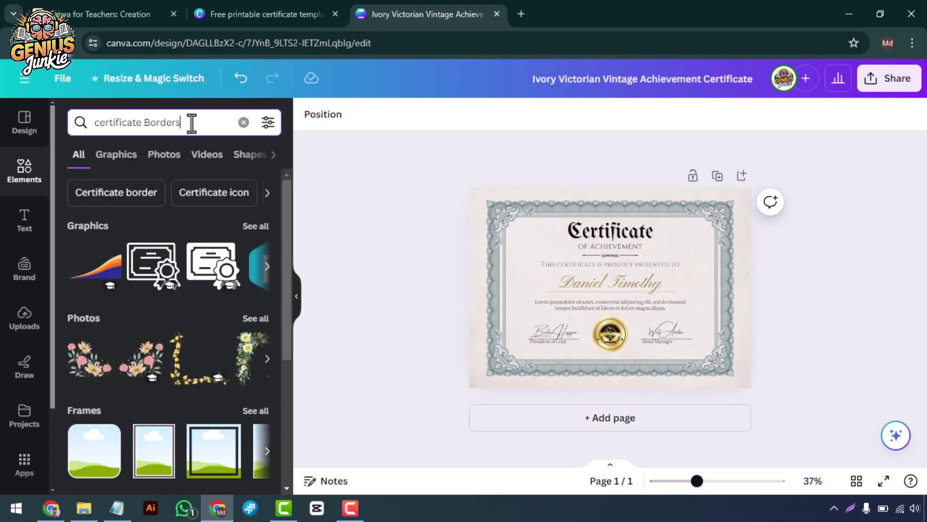
- Search certificate border graphics and fit a gold frame around the certificate
key("Return")
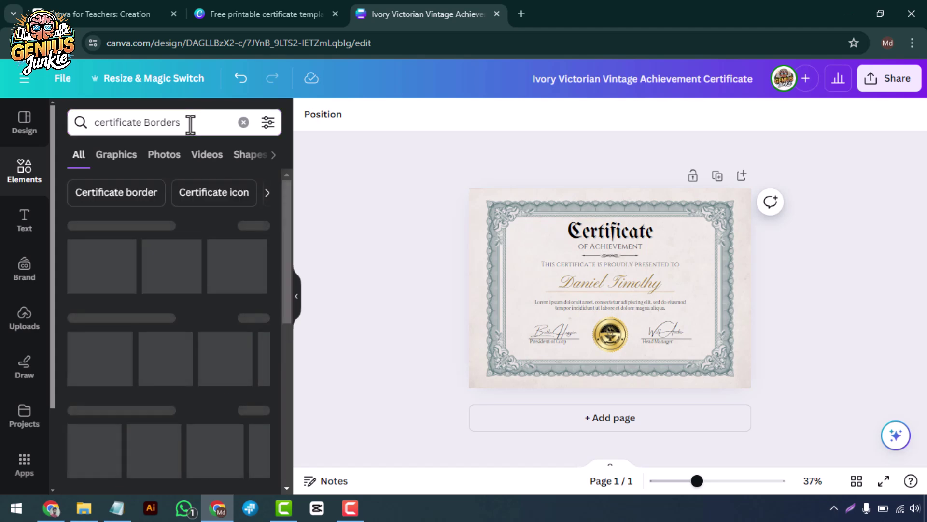
left_click(163, 154)
scroll(218, 269, "down", 3)
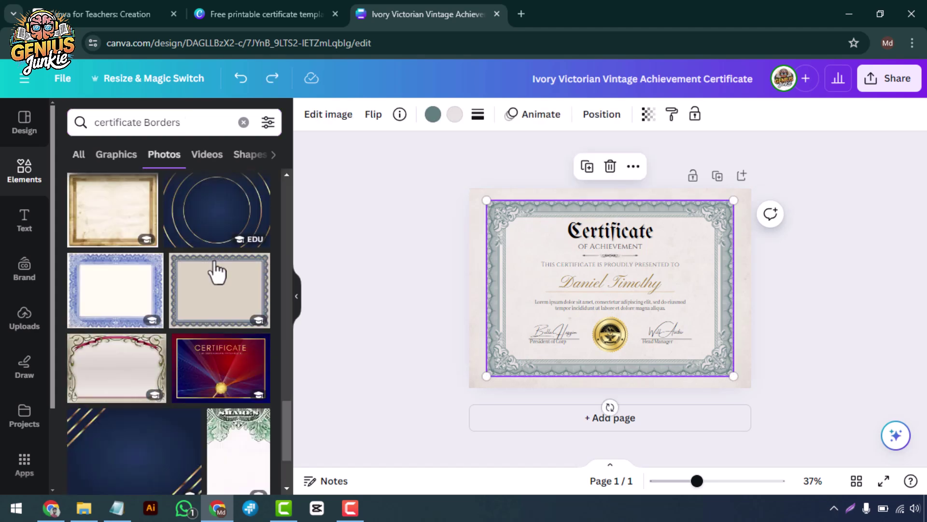
scroll(218, 270, "down", 3)
scroll(223, 277, "down", 3)
scroll(220, 283, "down", 3)
scroll(225, 296, "down", 3)
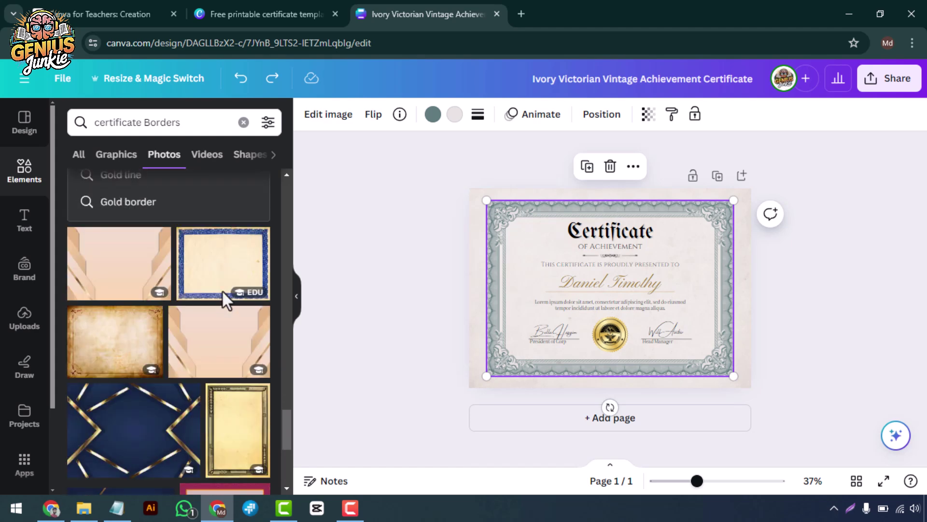
mouse_move(128, 352)
left_mouse_down()
mouse_move(468, 291)
mouse_move(483, 305)
left_mouse_up()
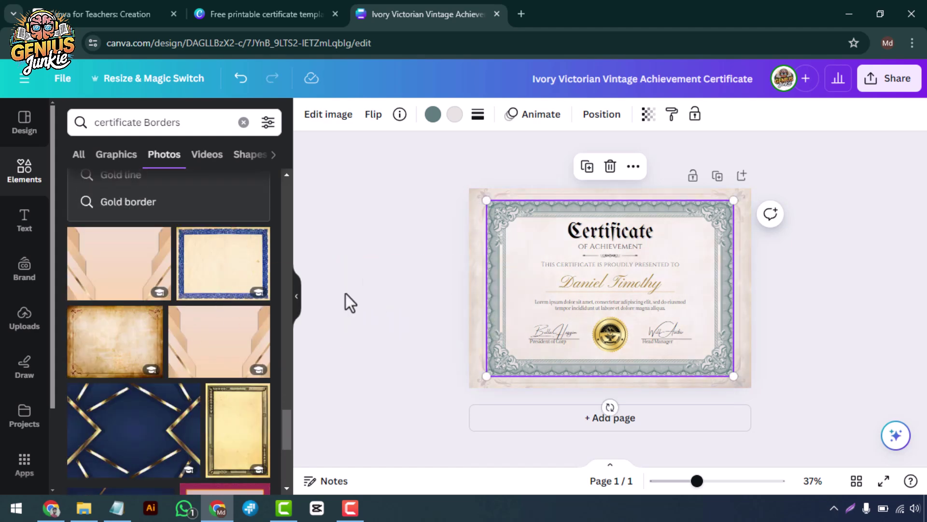
left_click(117, 155)
scroll(207, 369, "down", 3)
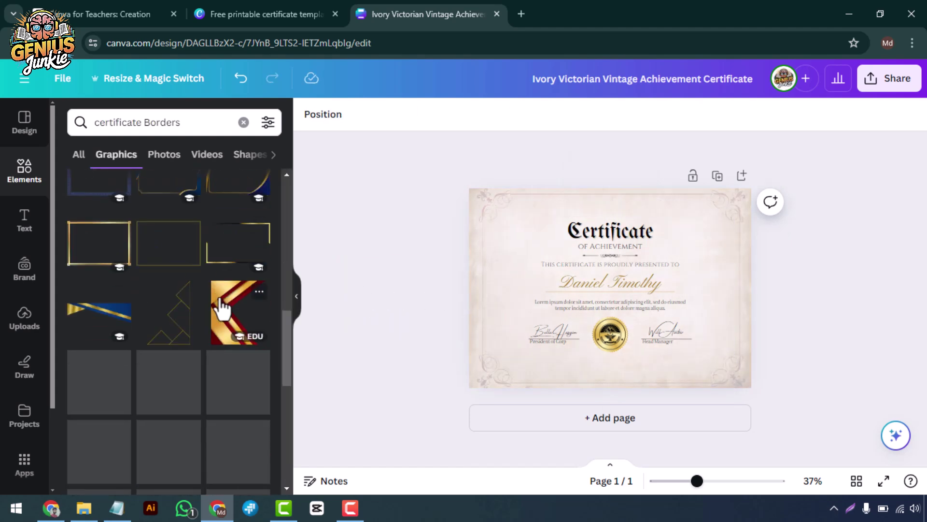
scroll(223, 321, "down", 3)
left_click_drag(238, 325, 550, 257)
left_click_drag(652, 326, 714, 355)
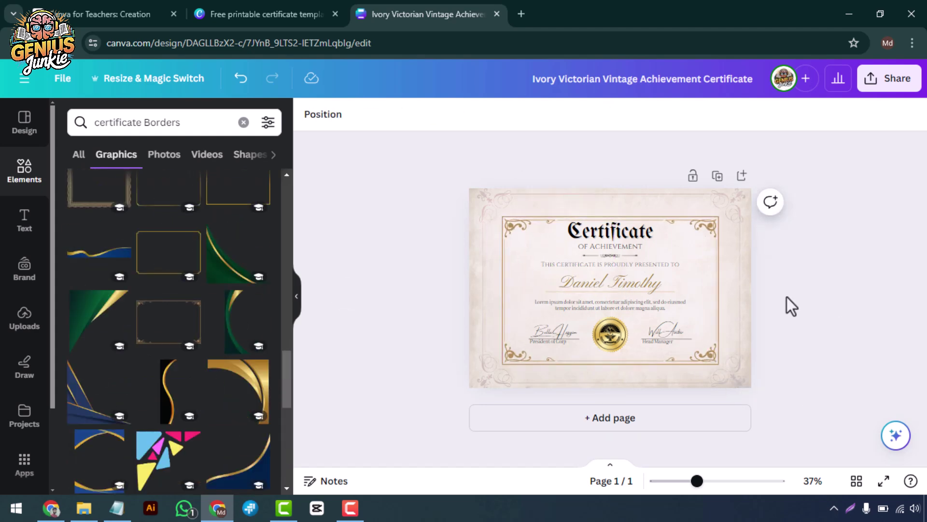
- Recolour the frame with a gold tone sampled from the certificate by eyedropper
left_click(433, 114)
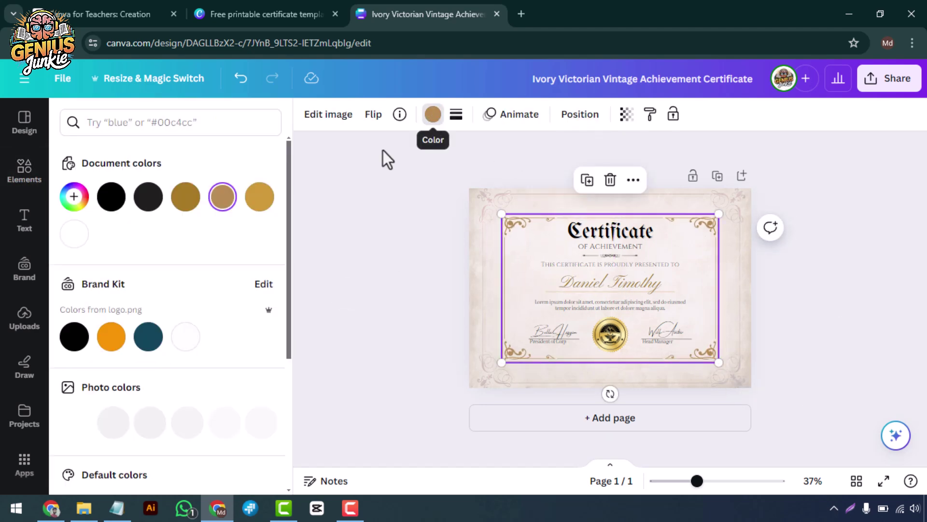
left_click(222, 196)
left_click(246, 335)
left_click(566, 286)
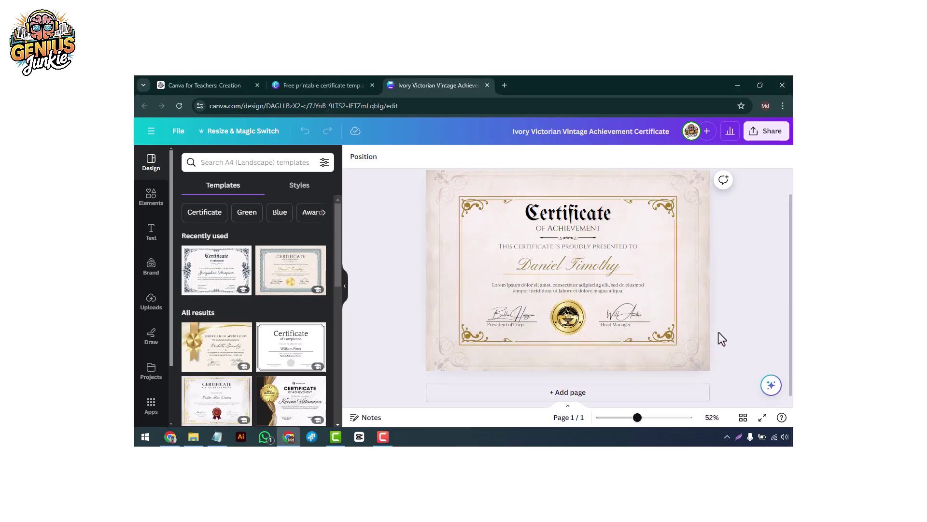
scroll(719, 332, "up", 5)
- Centre-align the Head Manager and President of Corp text and move each under its signature
left_click(648, 329)
scroll(647, 333, "up", 2)
left_click(551, 161)
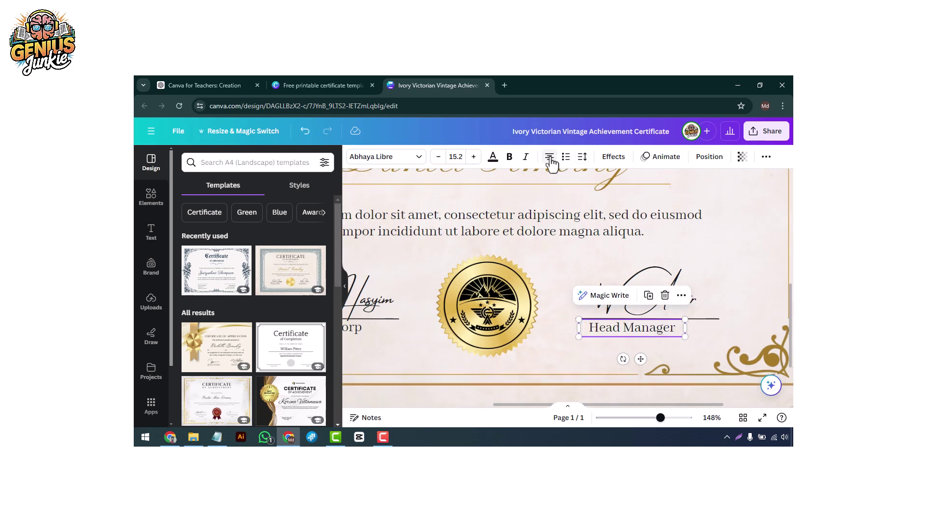
left_click_drag(661, 333, 677, 334)
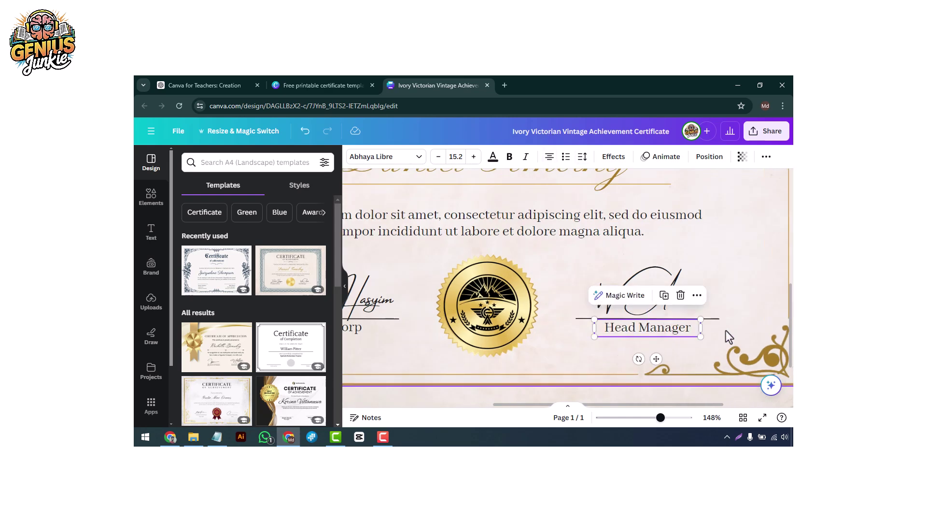
left_click(714, 327)
scroll(607, 348, "left", 3)
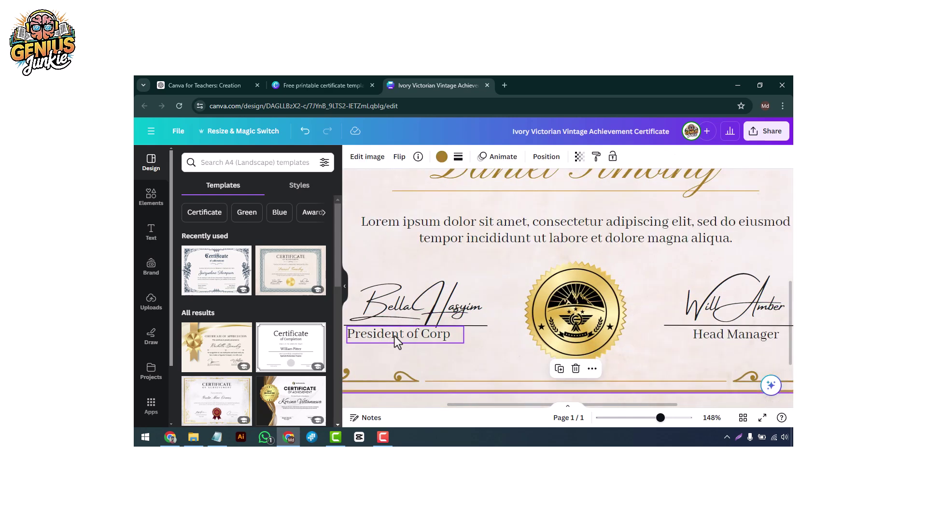
left_click(424, 337)
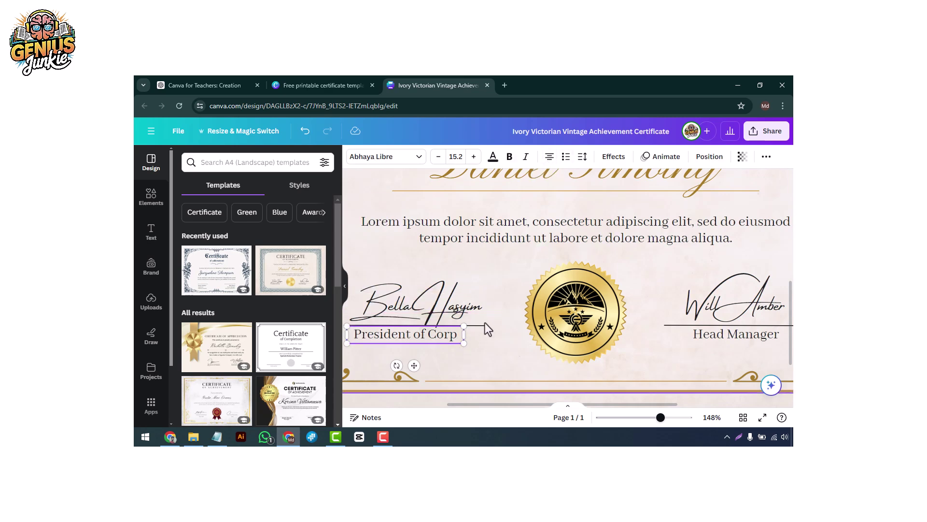
scroll(485, 327, "down", 3)
scroll(427, 340, "up", 3)
left_click_drag(428, 341, 434, 337)
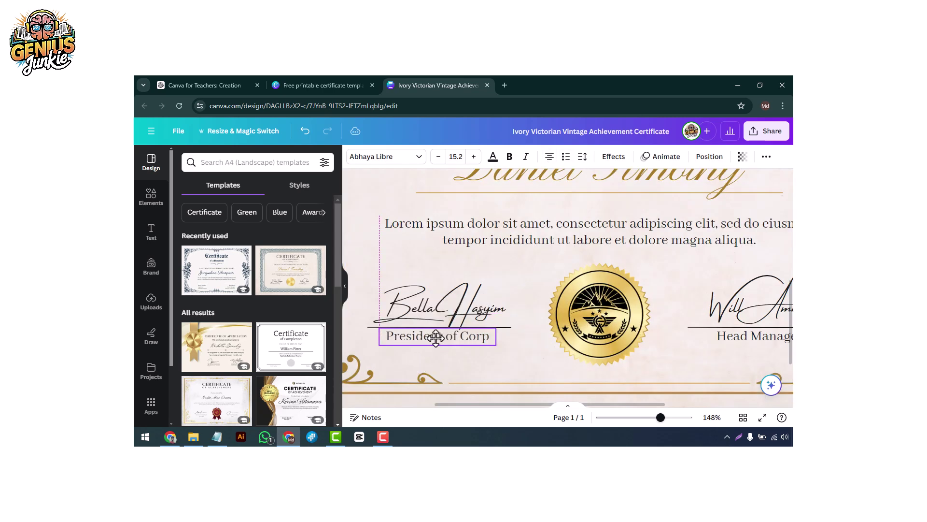
scroll(438, 341, "down", 2)
- Align each signature with its title so both titles are centred beneath them
left_click(453, 319, "shift")
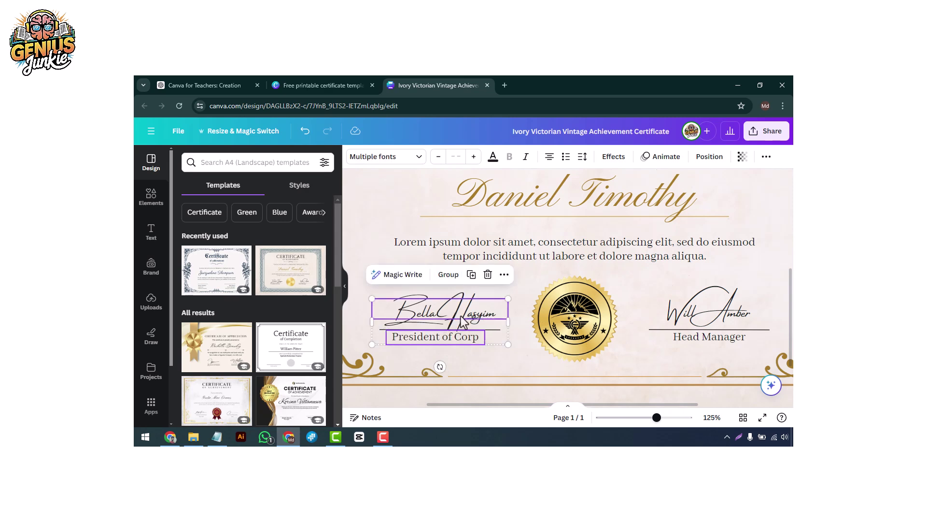
left_click(709, 157)
left_click(282, 263)
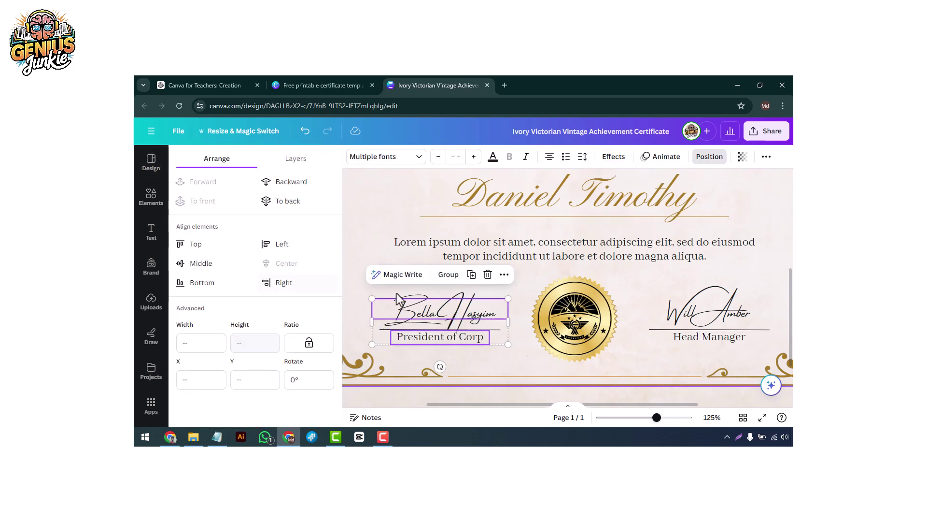
left_click(710, 312)
left_click(709, 337, "shift")
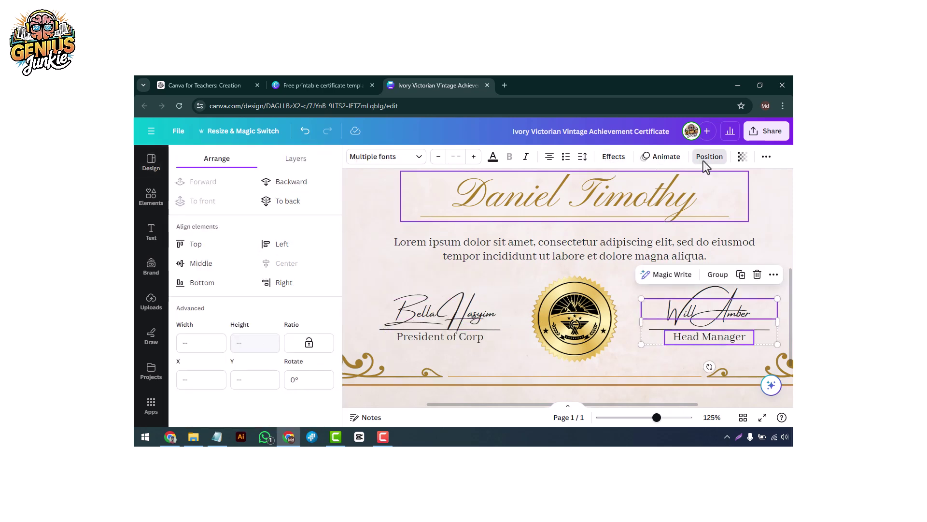
- Check the seal, paragraph, heading and subtitle, then deselect everything
left_click(589, 361)
scroll(626, 351, "down", 3)
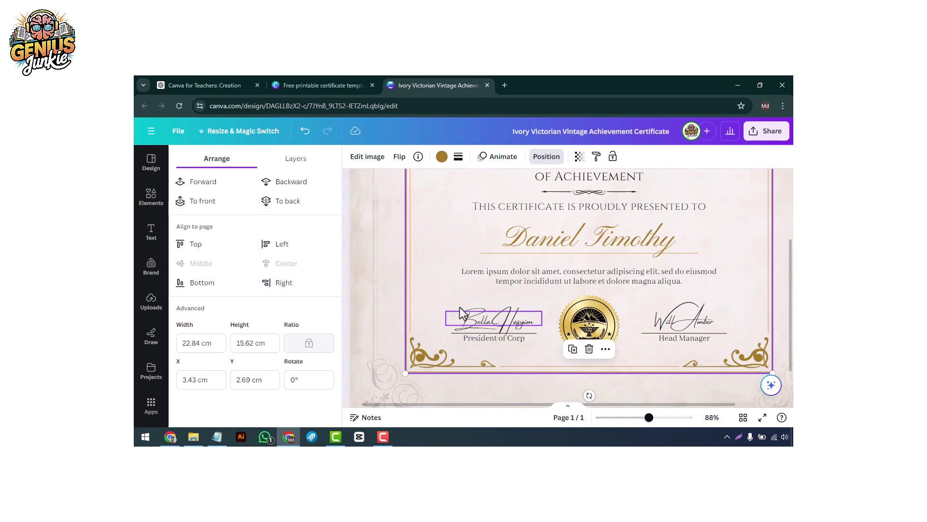
left_click(551, 283)
scroll(528, 213, "up", 3)
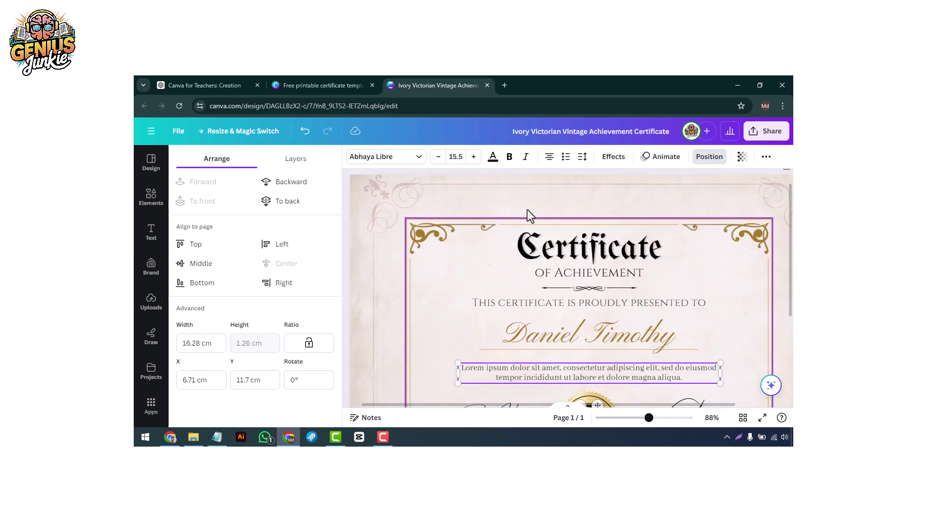
left_click(570, 302)
left_click(588, 272)
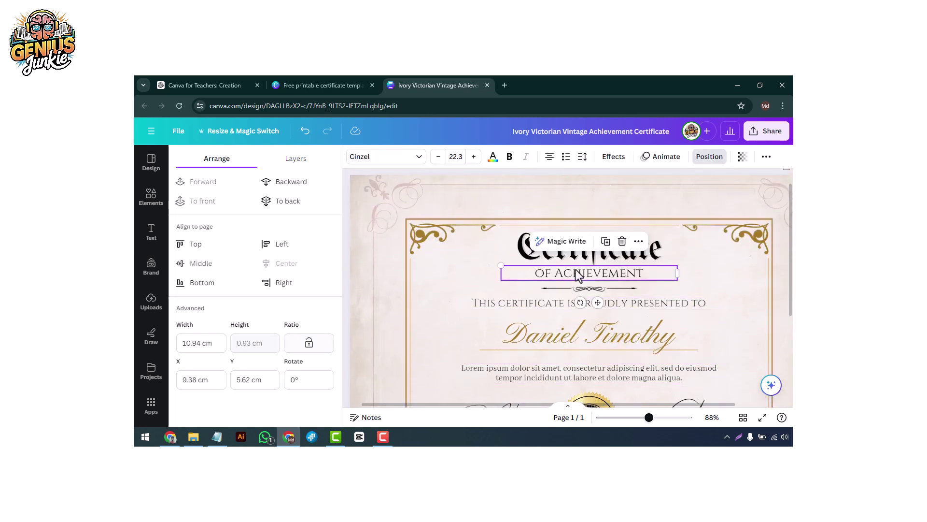
left_click(572, 247)
scroll(687, 294, "down", 3)
left_click(687, 295)
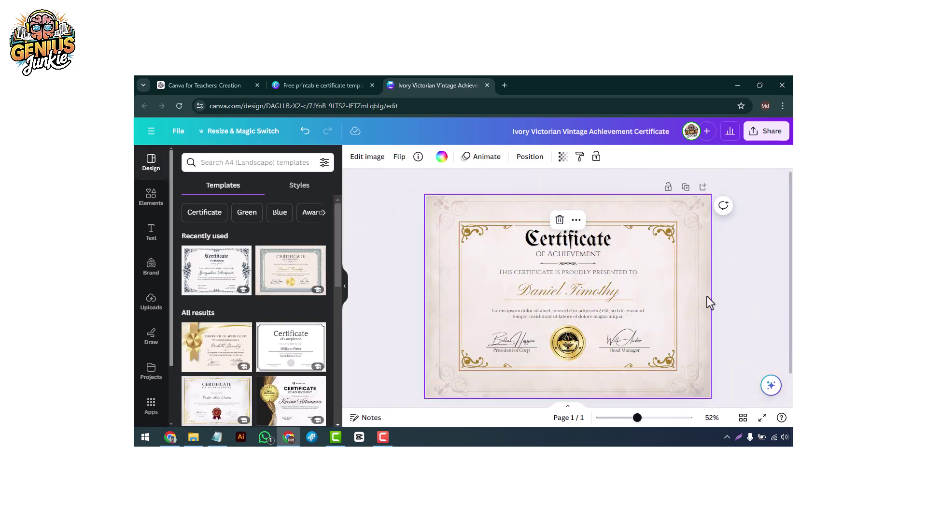
scroll(700, 335, "down", 1)
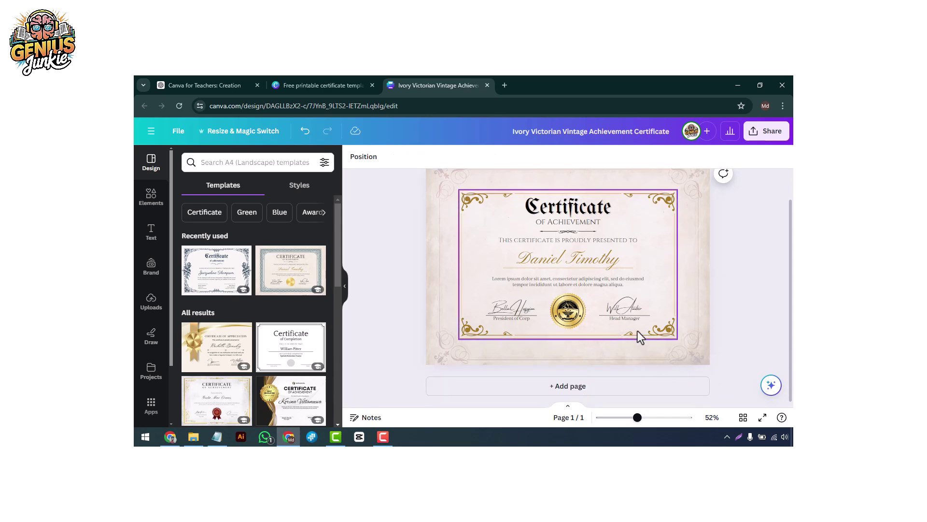
scroll(685, 340, "up", 1)
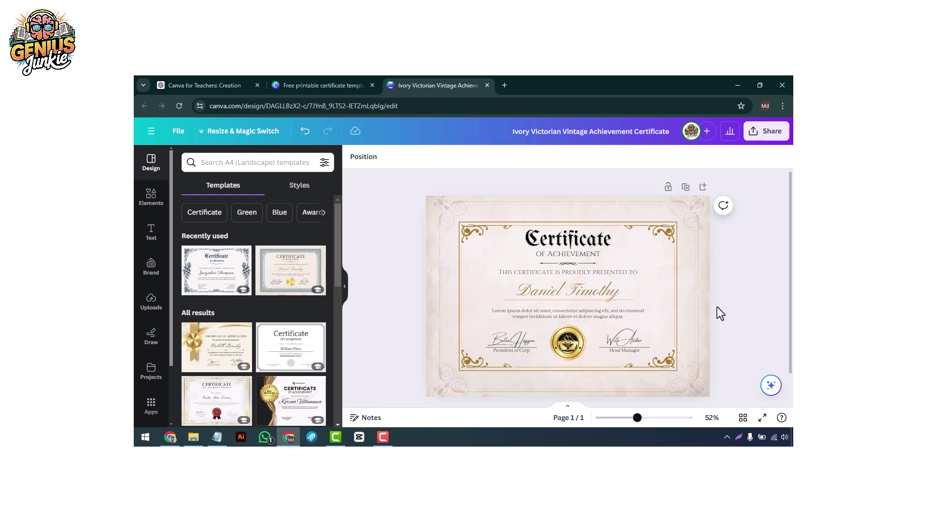
- Download the certificate as a PDF Print file and open it fitted to view
left_click(766, 130)
scroll(678, 345, "down", 1)
left_click(675, 335)
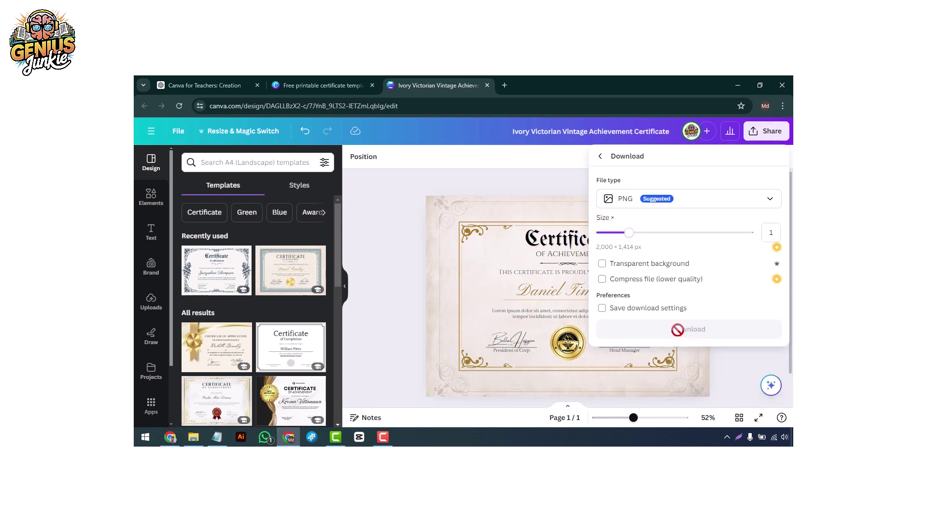
left_click(686, 209)
left_click(660, 322)
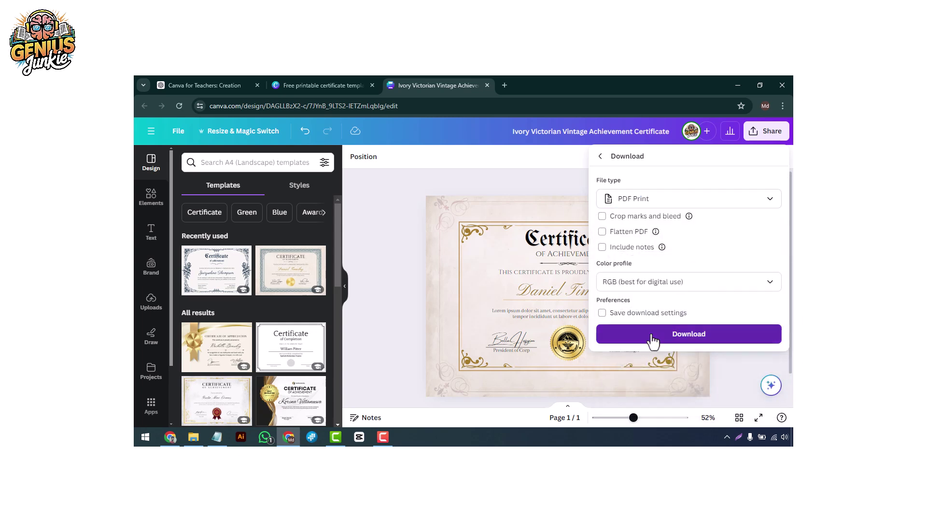
left_click(652, 339)
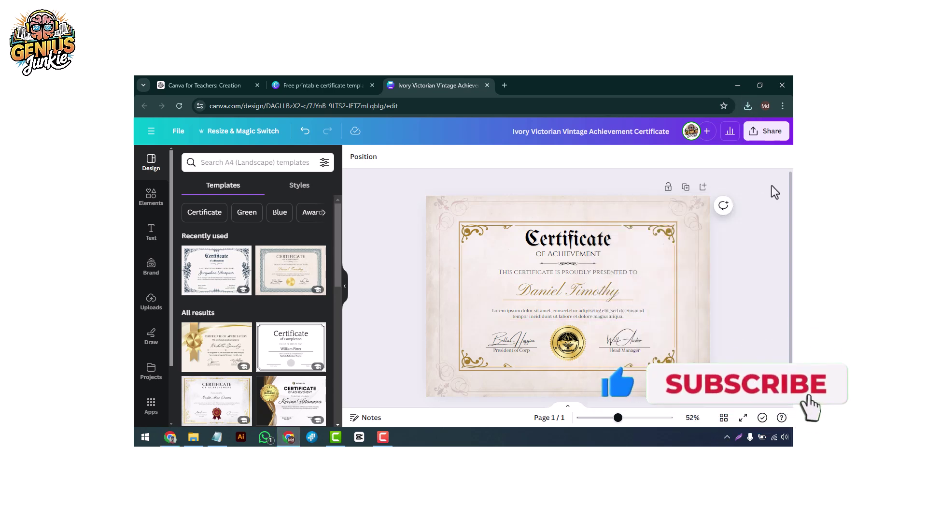
left_click(652, 132)
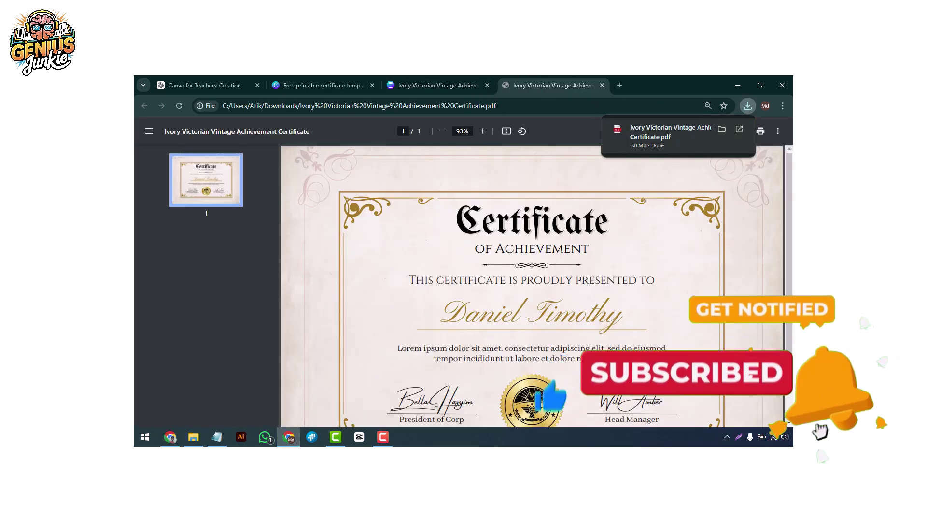
scroll(759, 356, "down", 2)
key("ctrl+backslash")
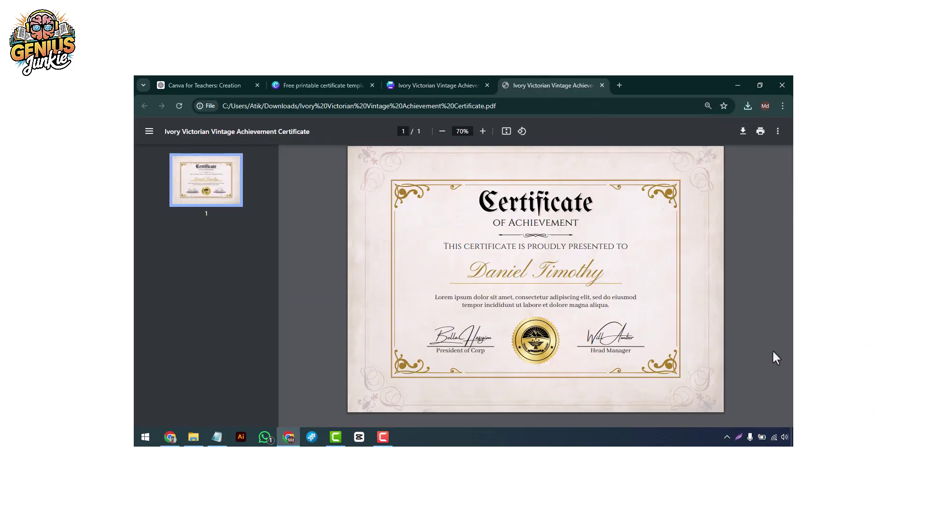